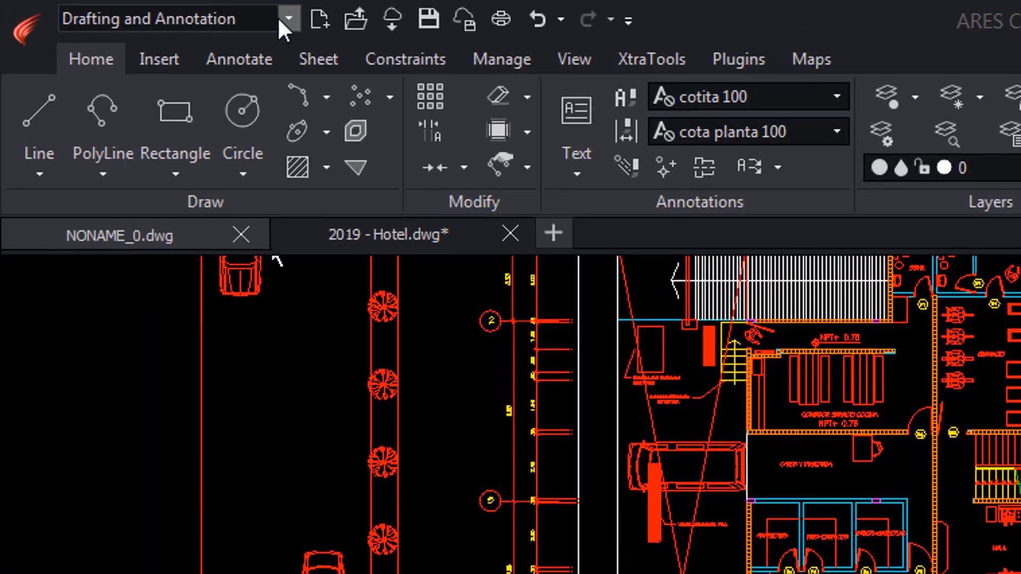
Step: Switch the workspace to CAD General from the Quick Access workspace list
click(114, 8)
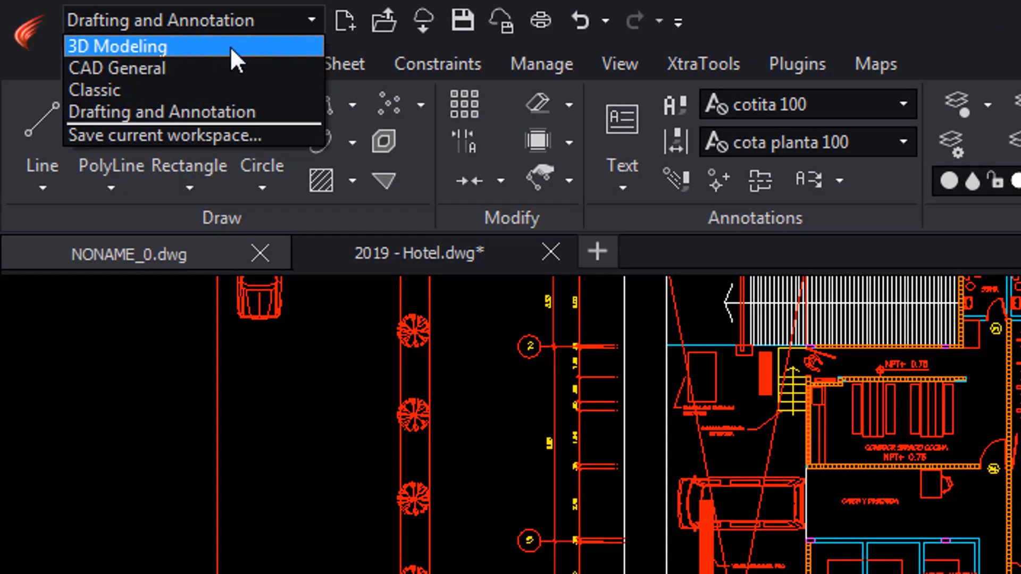
click(207, 66)
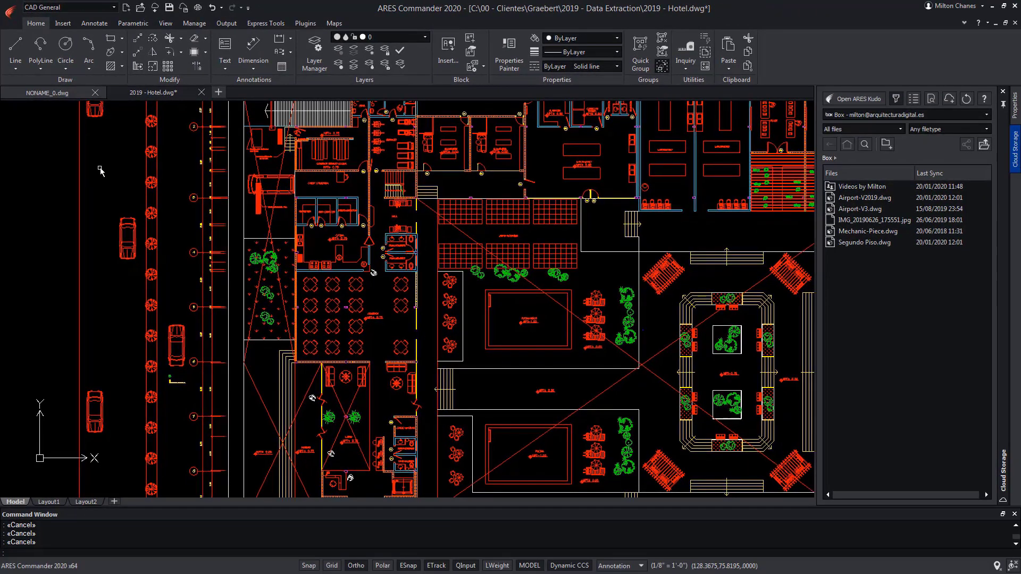
Step: Switch to the Drafting and Annotation workspace, then try the Classic workspace
click(94, 9)
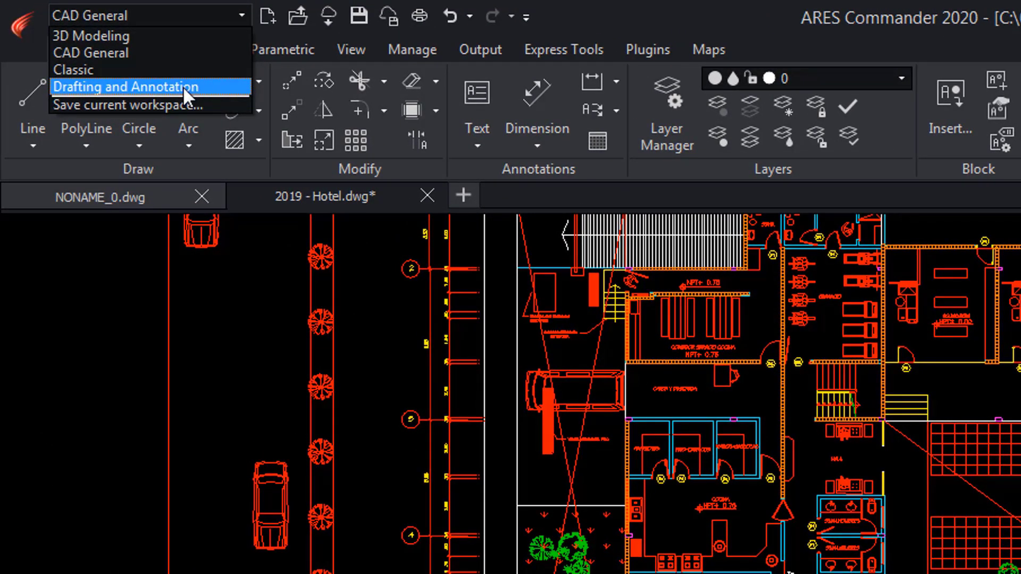
click(183, 86)
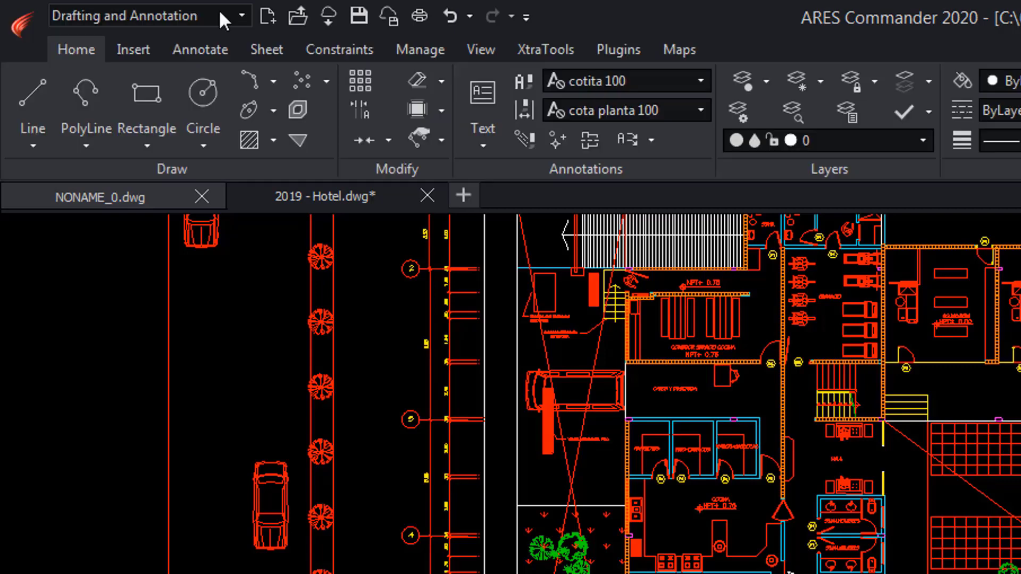
click(222, 20)
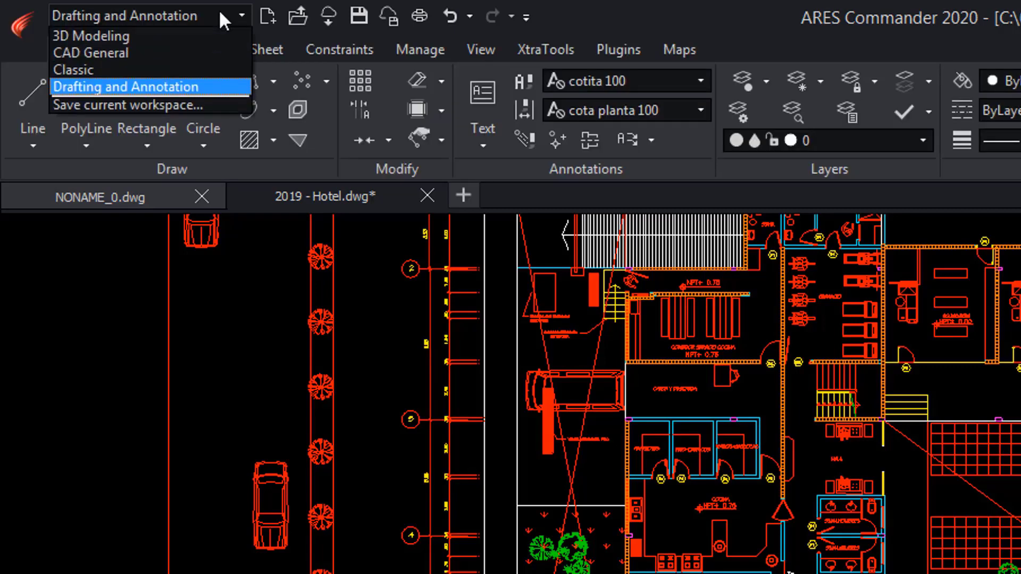
click(139, 70)
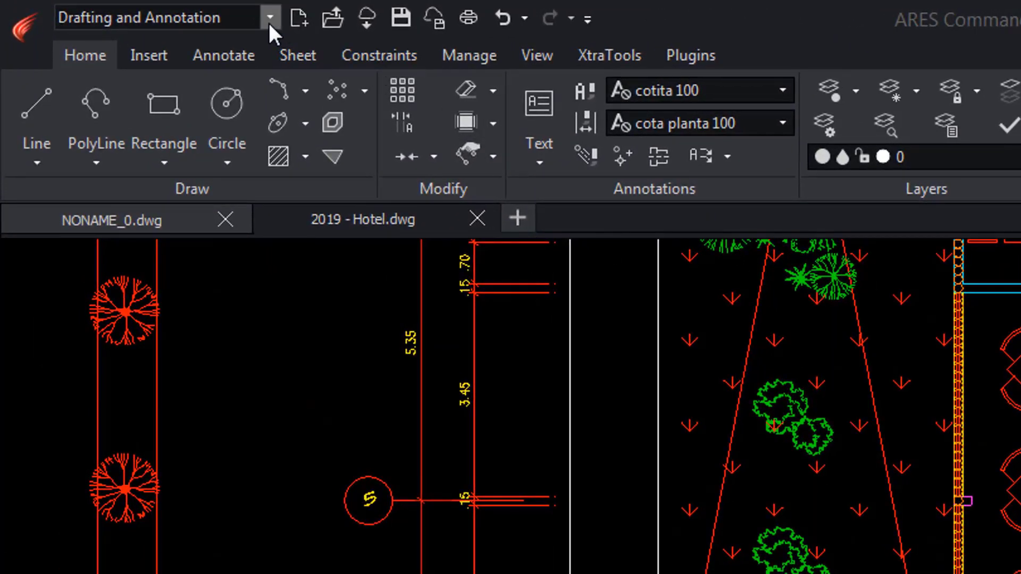
click(269, 23)
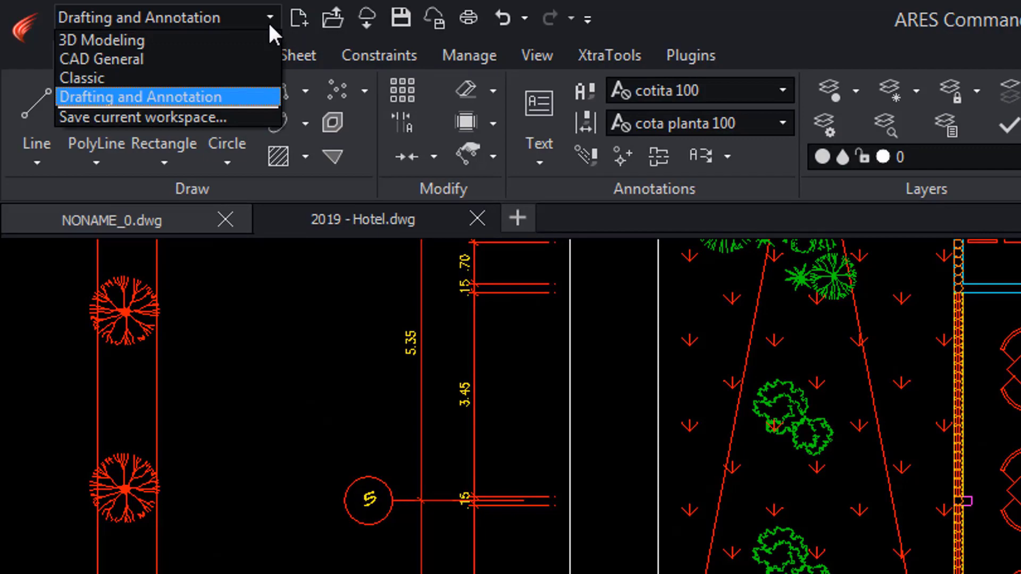
click(169, 39)
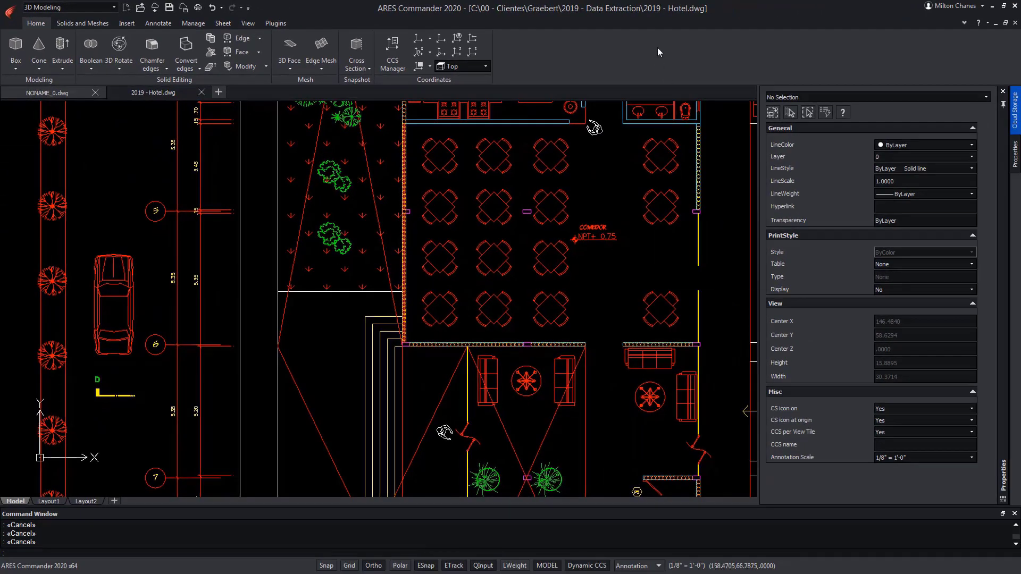
right_click(657, 47)
click(707, 171)
right_click(638, 52)
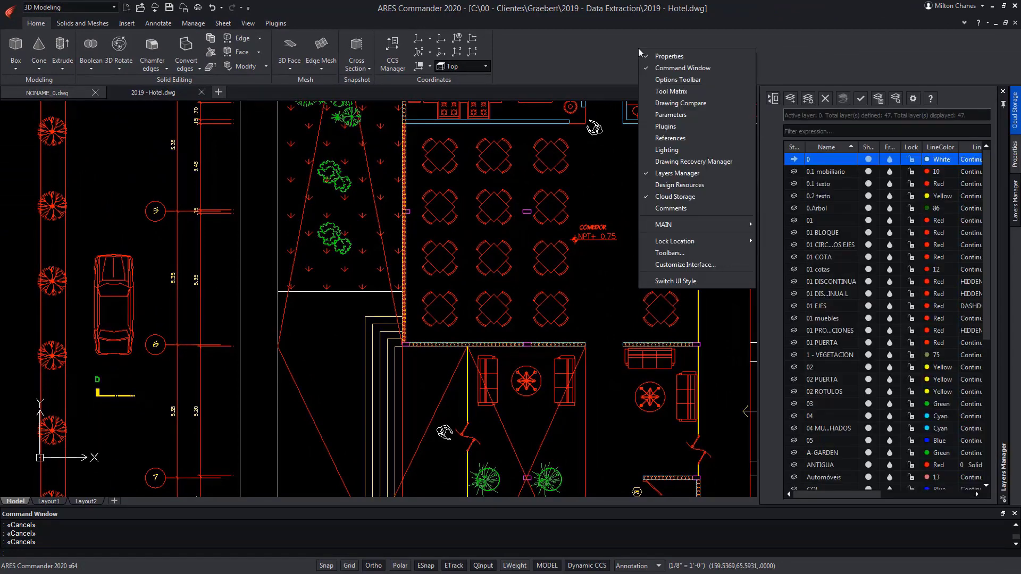
click(680, 103)
right_click(600, 52)
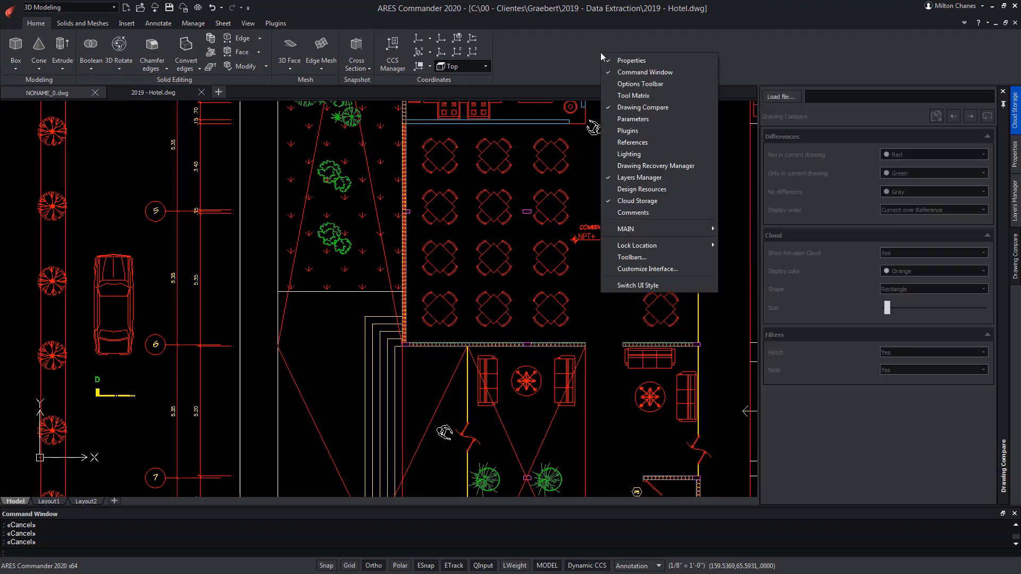
click(648, 189)
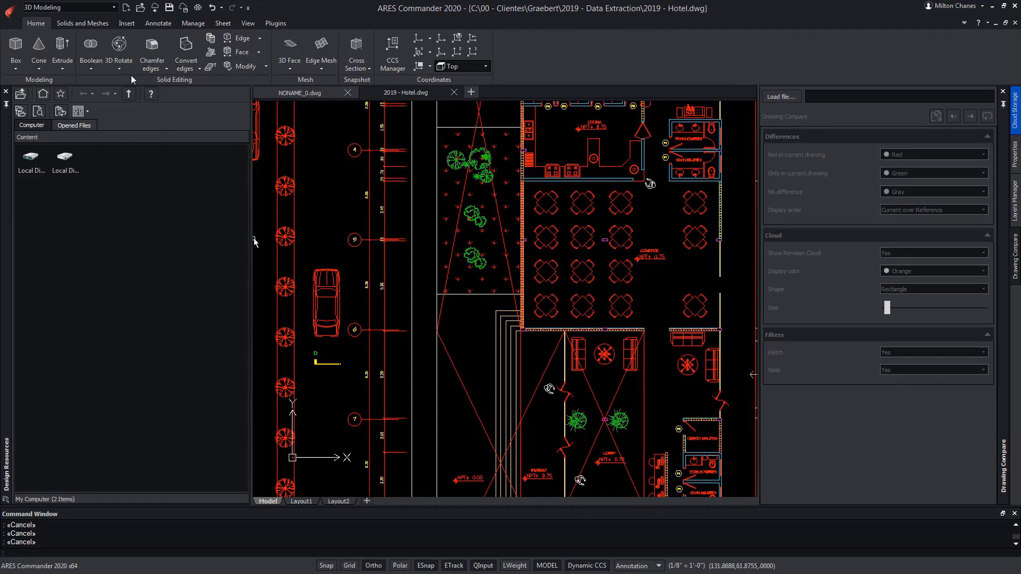
click(116, 11)
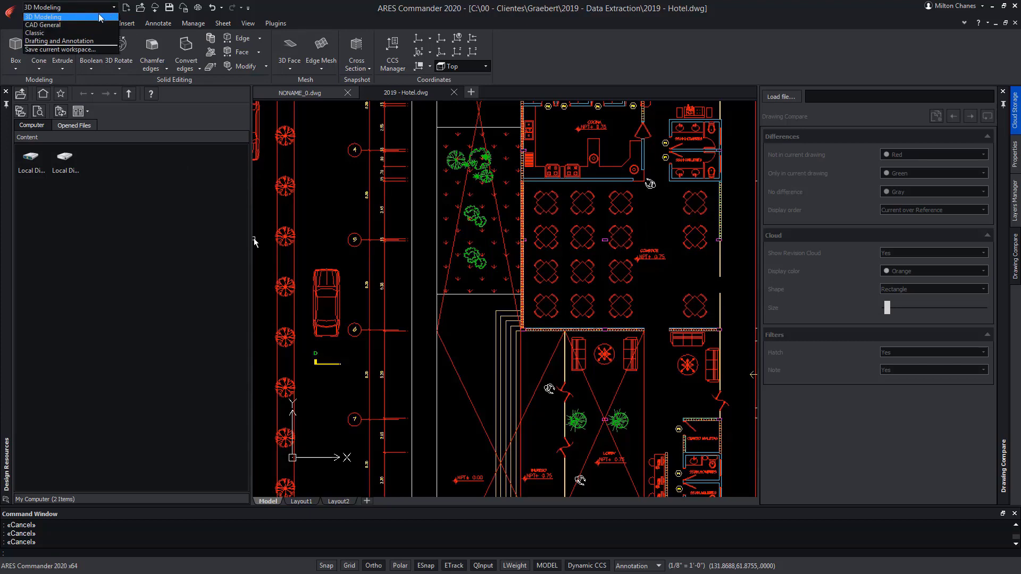
click(80, 40)
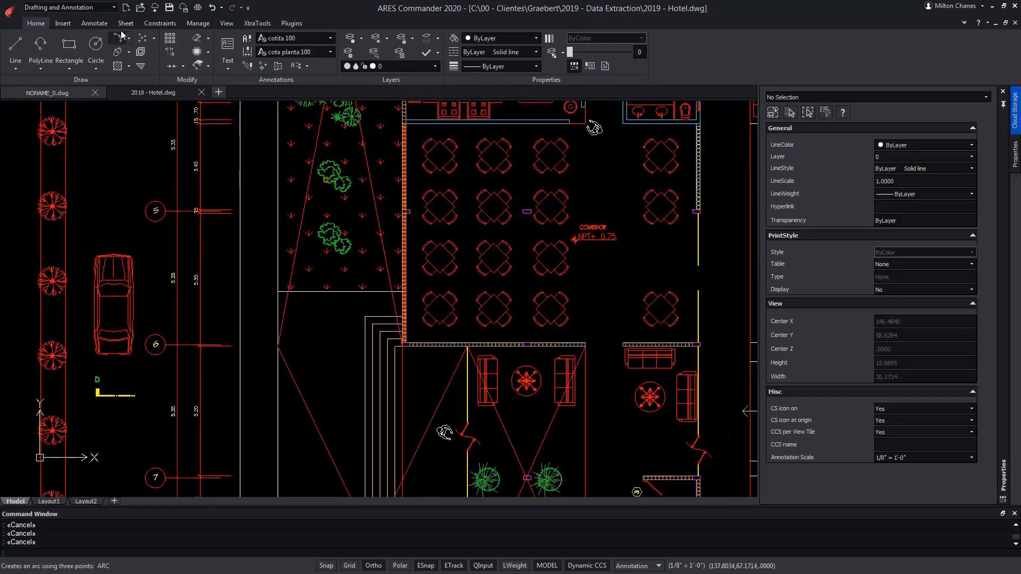
Step: Switch to 3D Modeling and open the Design Resources, Layers Manager and References panels
click(114, 8)
click(80, 17)
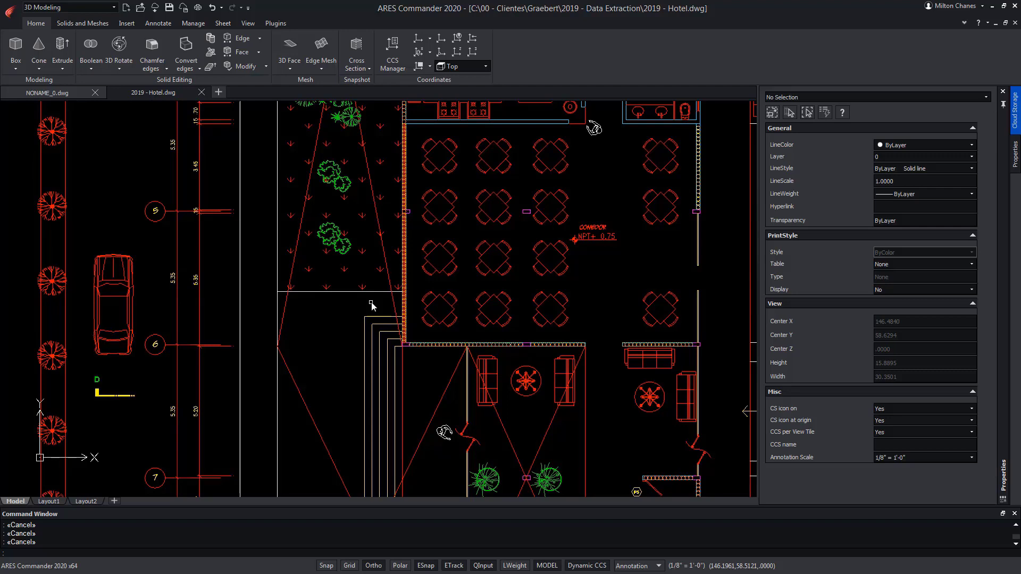
right_click(602, 52)
click(660, 196)
right_click(619, 58)
click(654, 169)
right_click(615, 45)
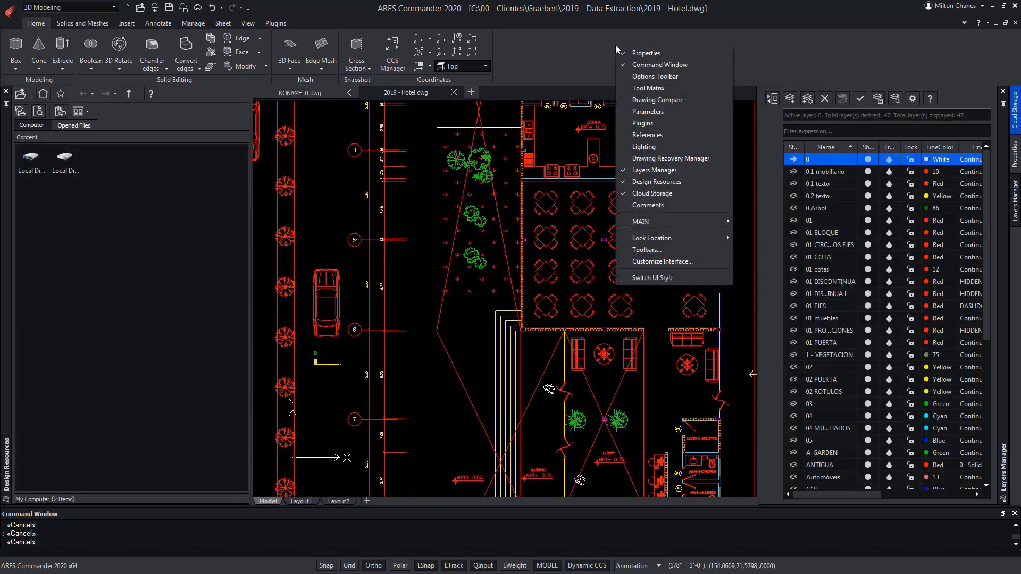
click(647, 134)
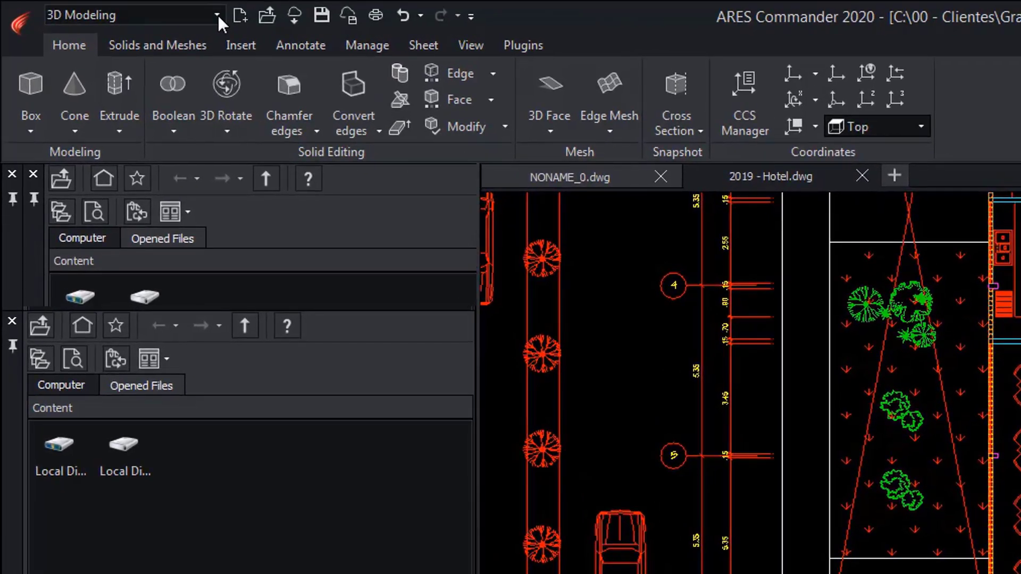
click(216, 15)
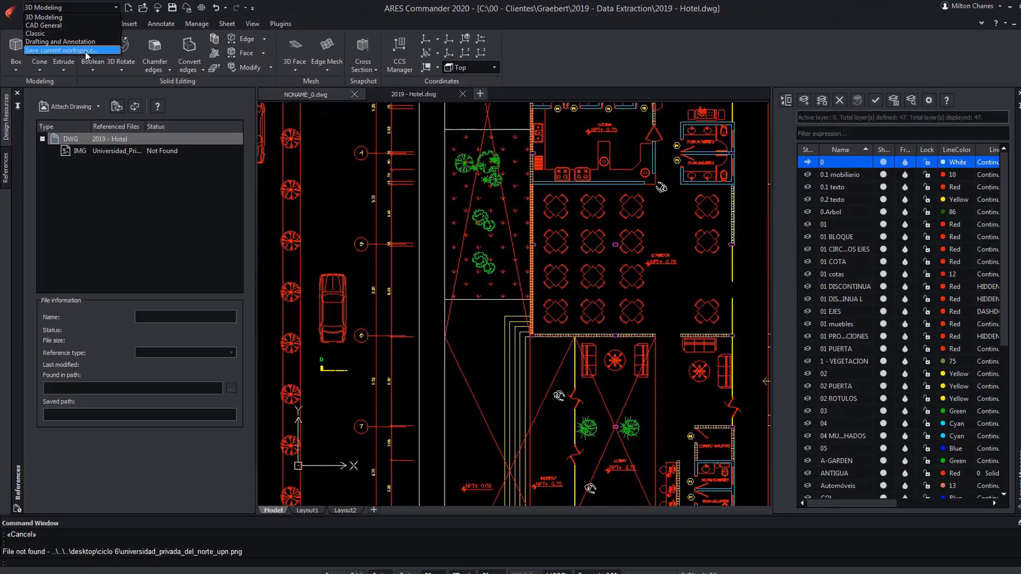
Step: Save the current interface layout as a new workspace named 'New 2020'
click(132, 49)
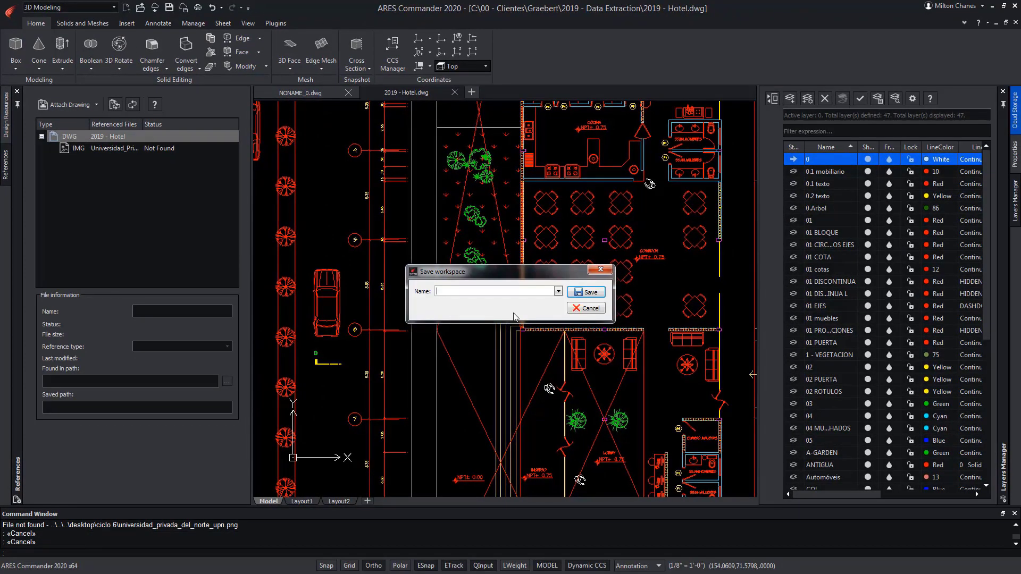
click(557, 292)
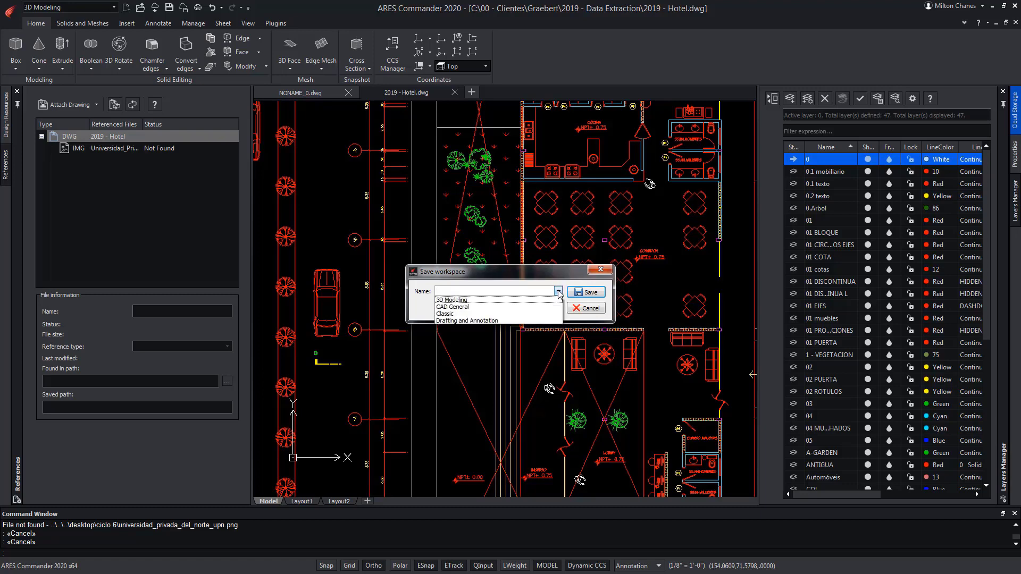
click(456, 290)
text(New 2020)
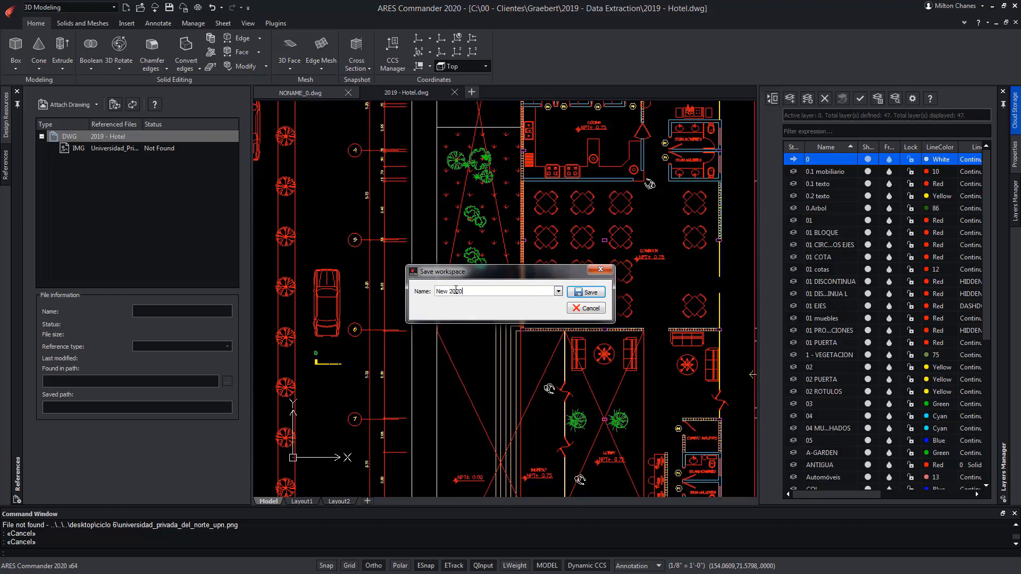
click(586, 292)
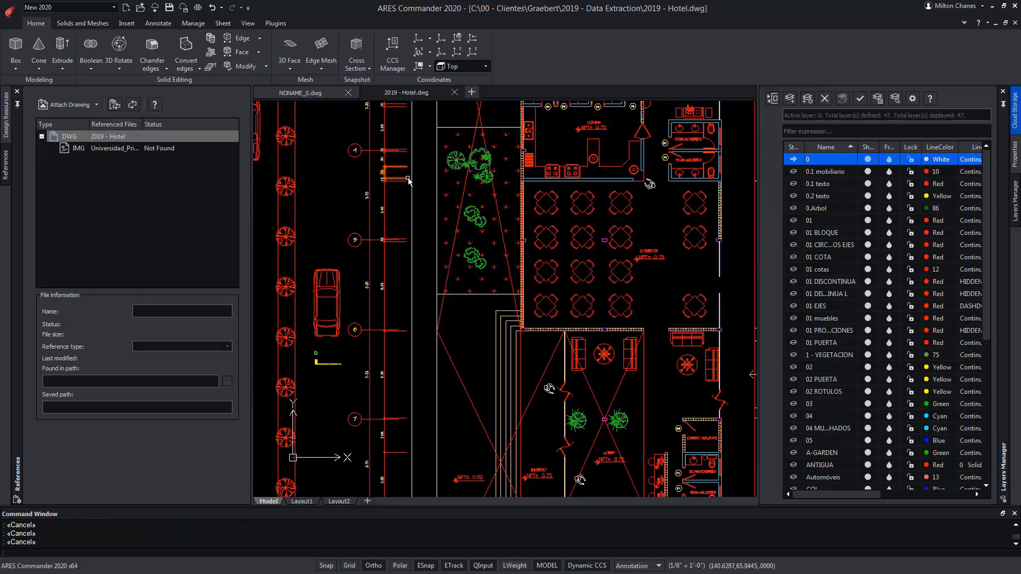
Step: Select Drafting and Annotation in the workspace list, choosing it a second time
click(114, 8)
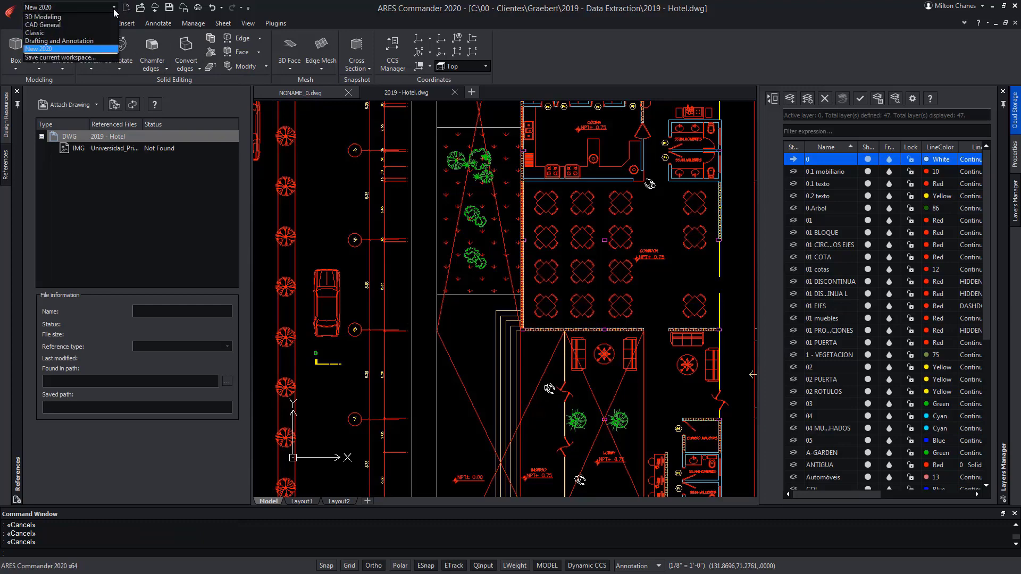
click(57, 41)
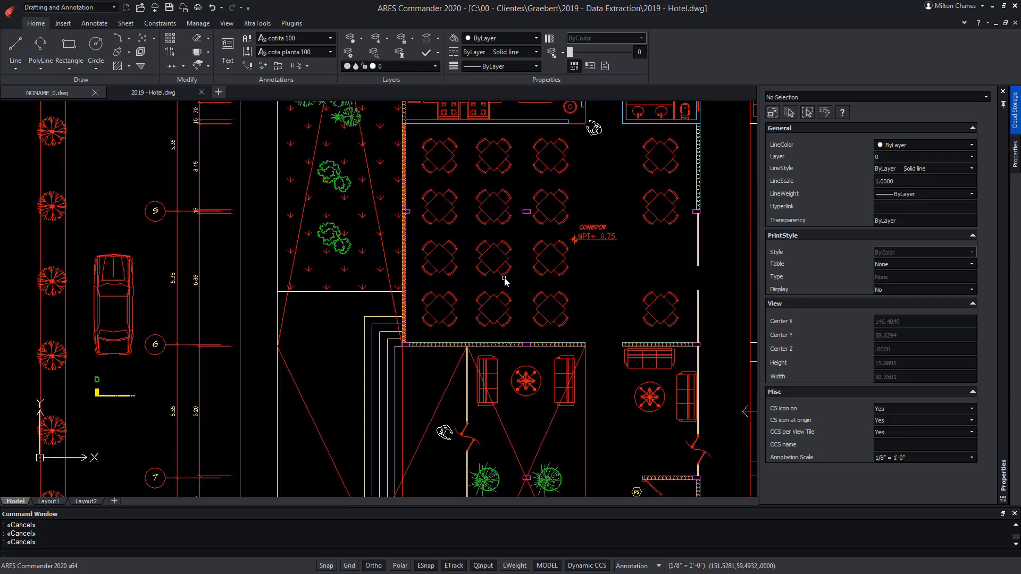
click(115, 9)
click(56, 41)
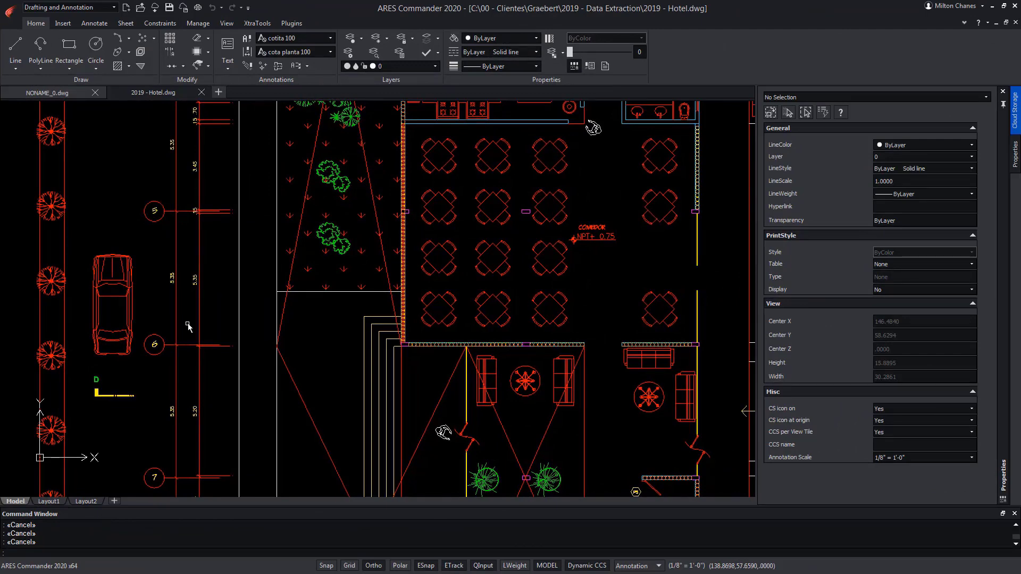
Step: Set the Display user interface style to Light in Options and dismiss the restart notice
click(10, 9)
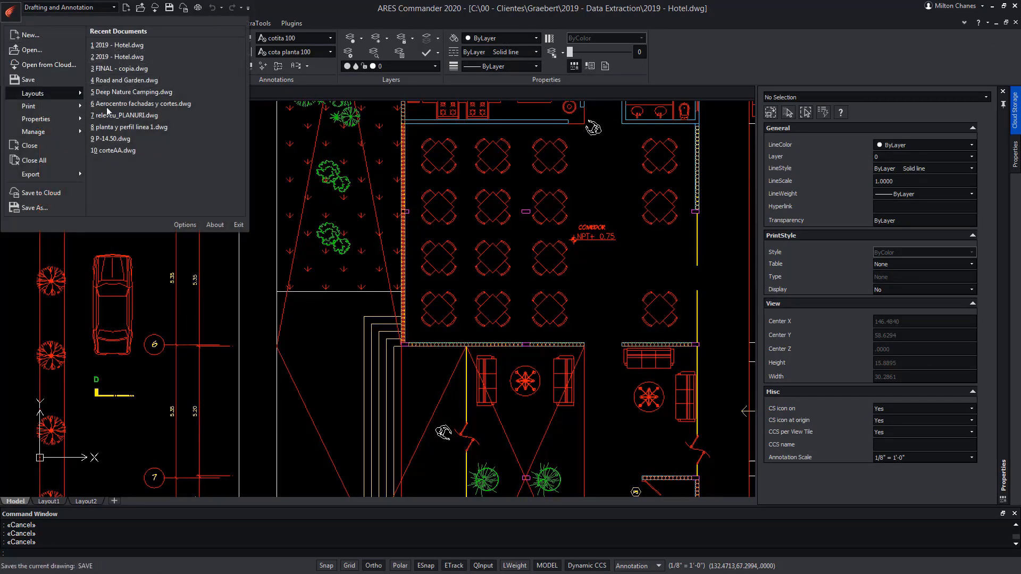
click(186, 231)
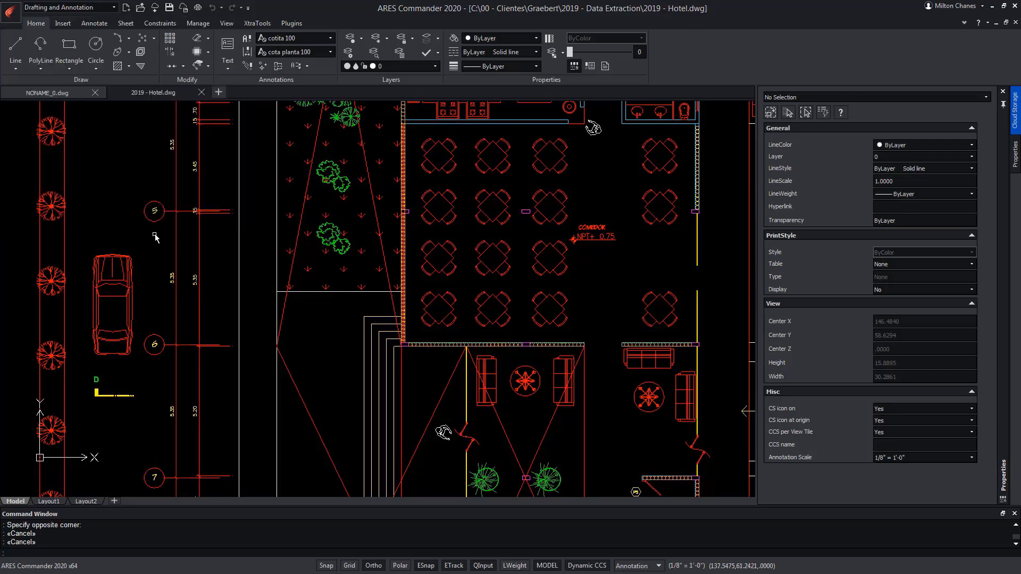
click(197, 24)
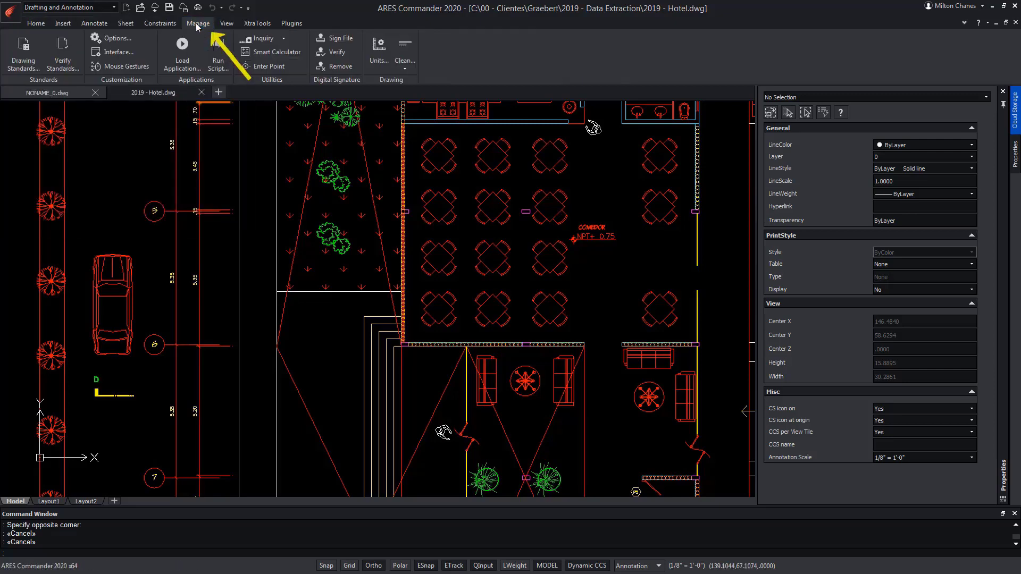
click(116, 38)
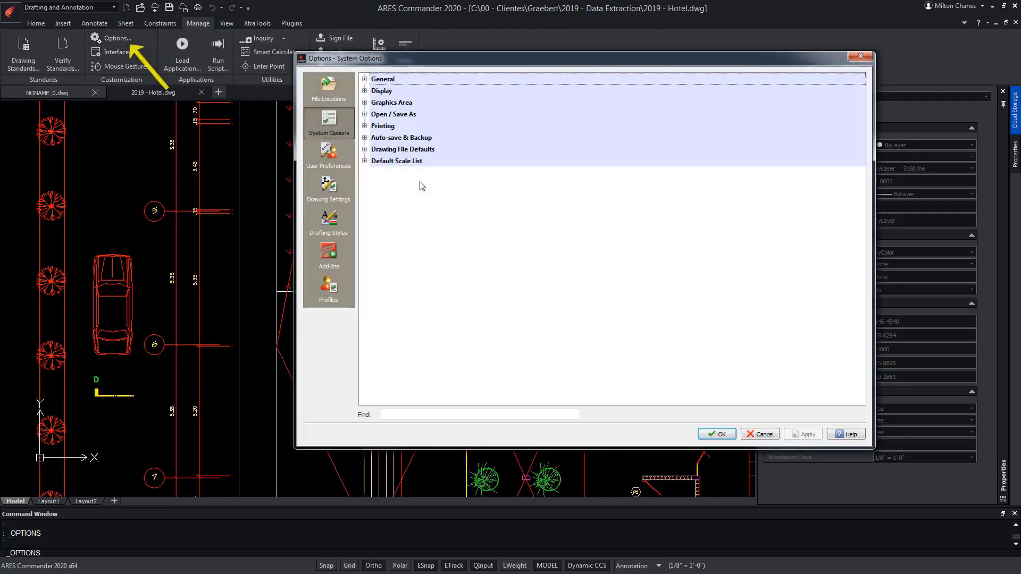
click(364, 91)
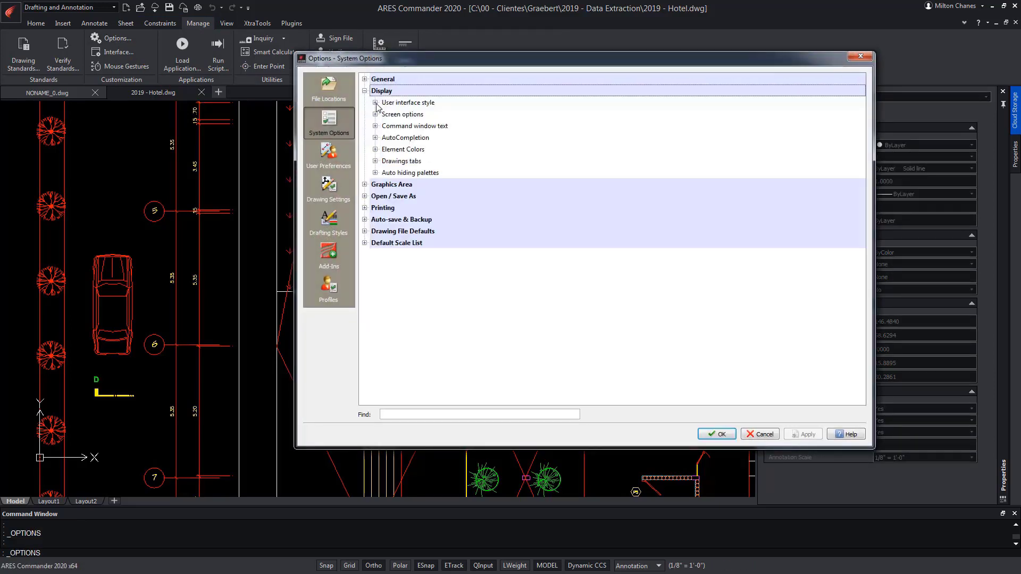
click(374, 103)
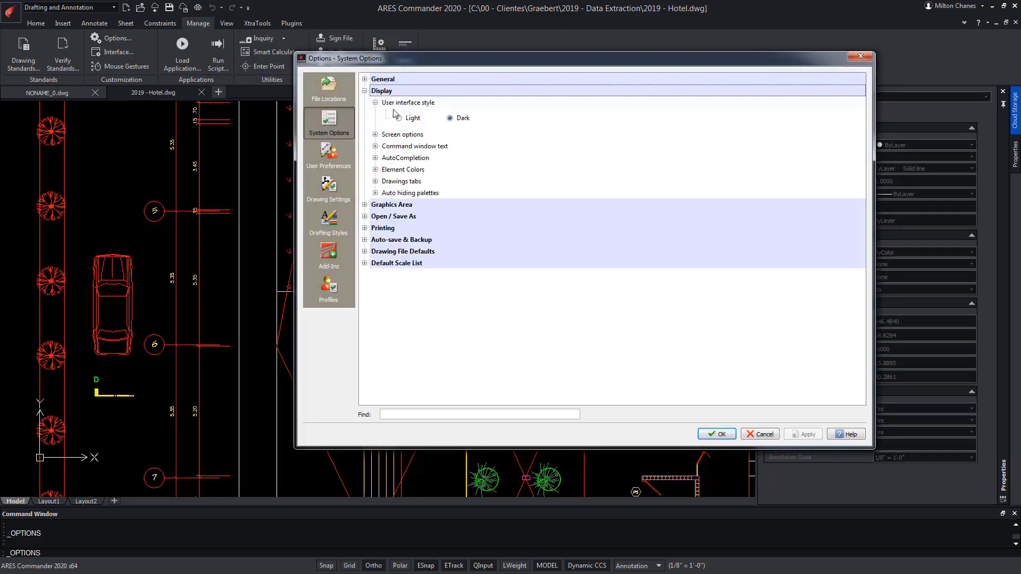
click(410, 120)
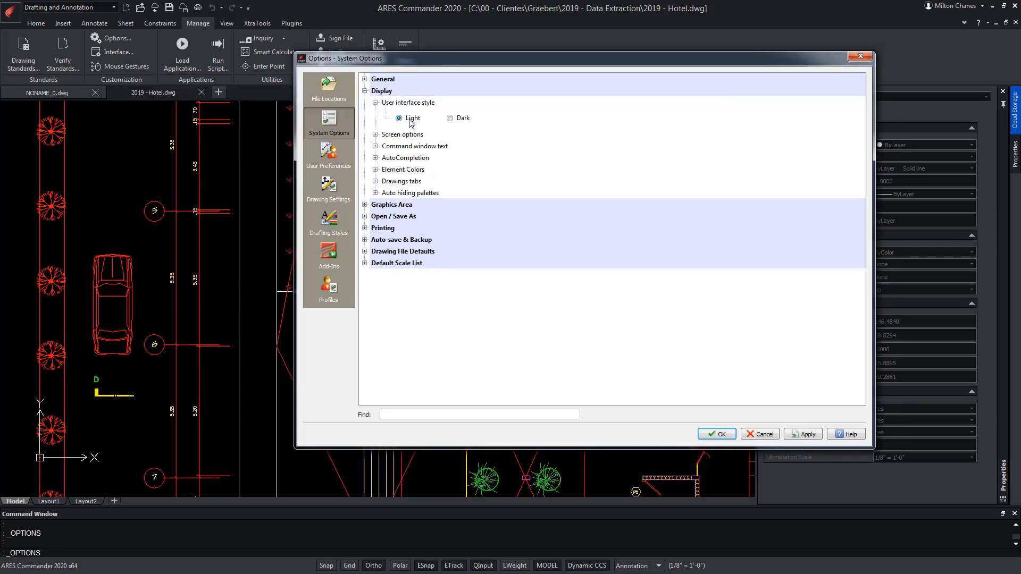
click(720, 435)
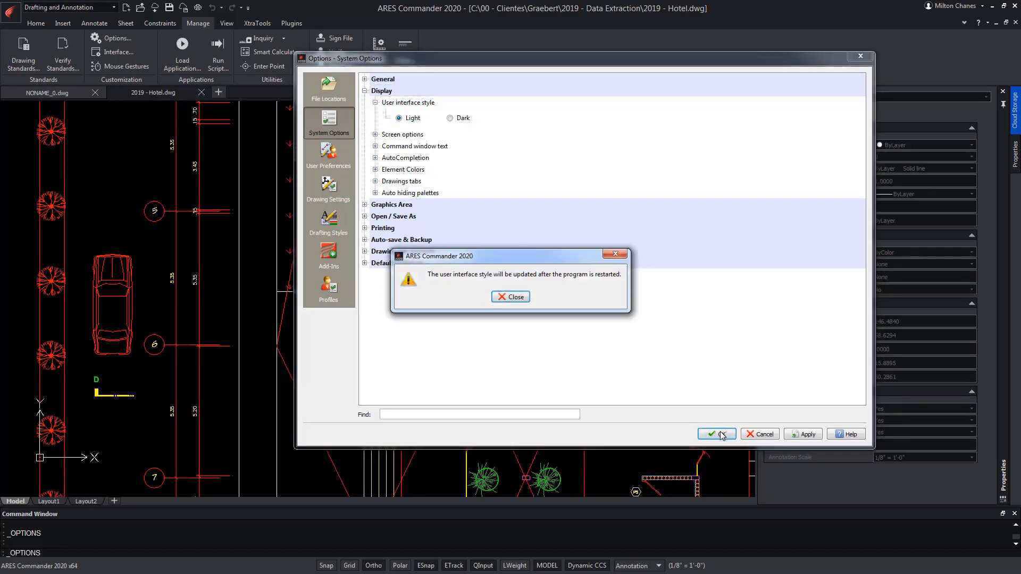
click(520, 300)
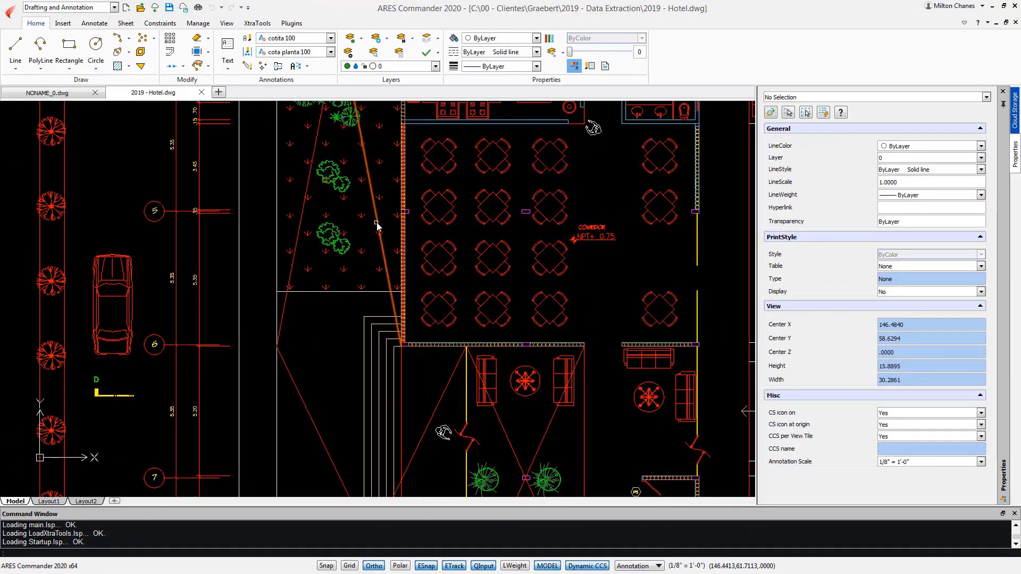
Step: In Customize UI Profiles, make 3D Modeling the active workspace
click(198, 25)
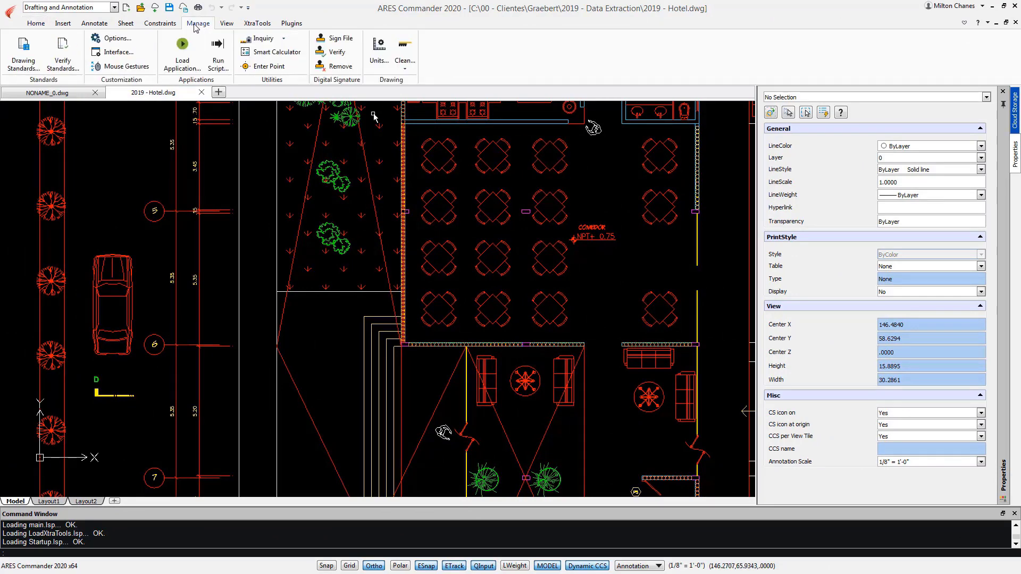
click(121, 56)
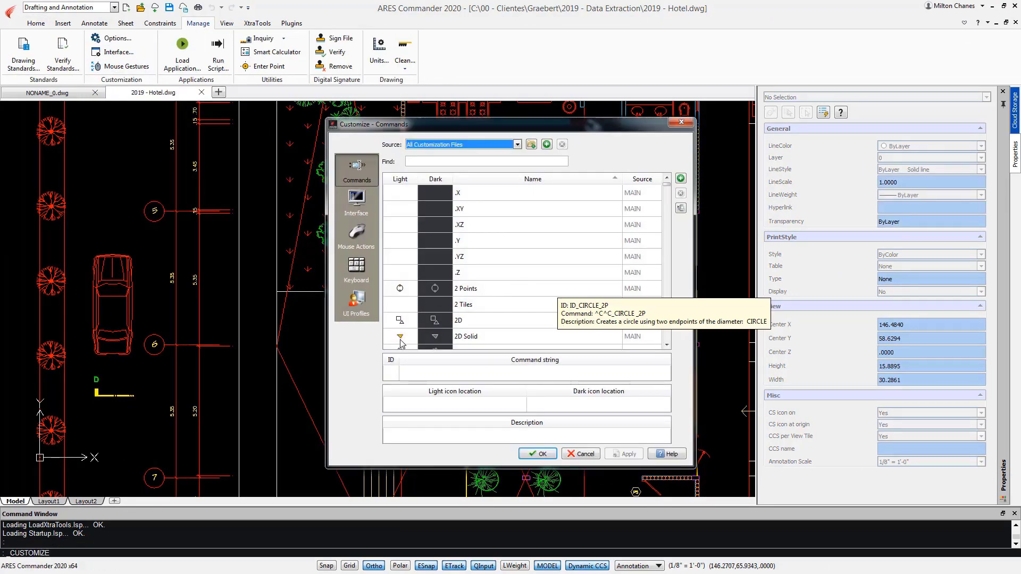
click(357, 303)
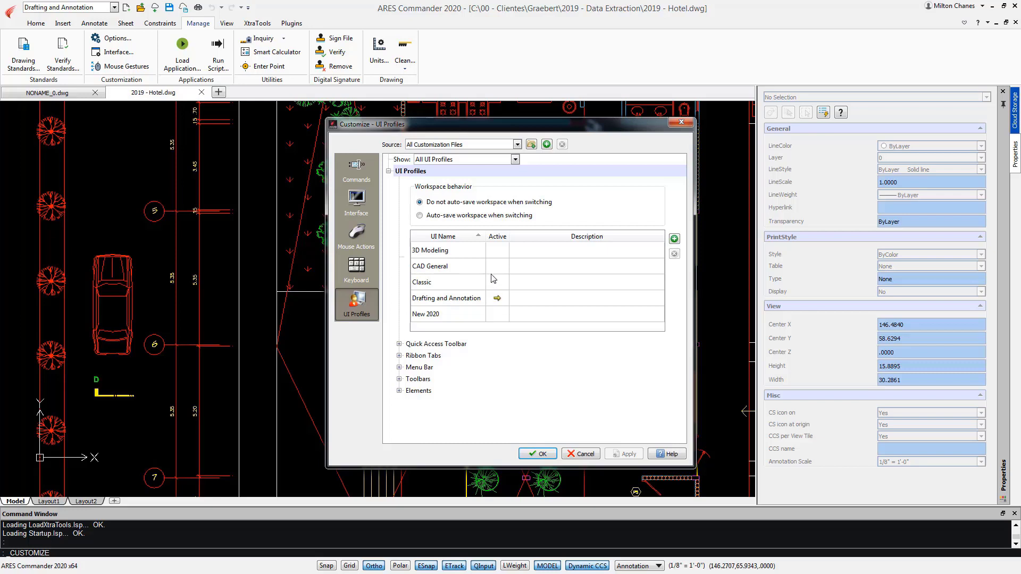
click(491, 253)
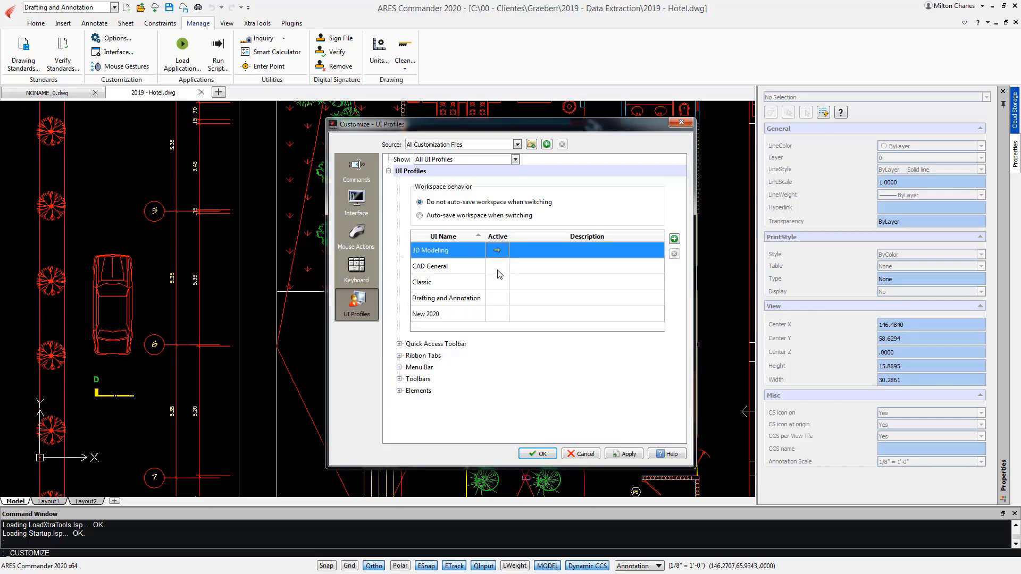
Step: Delete the New 2020 workspace and enable 'Auto-save workspace when switching'
click(464, 319)
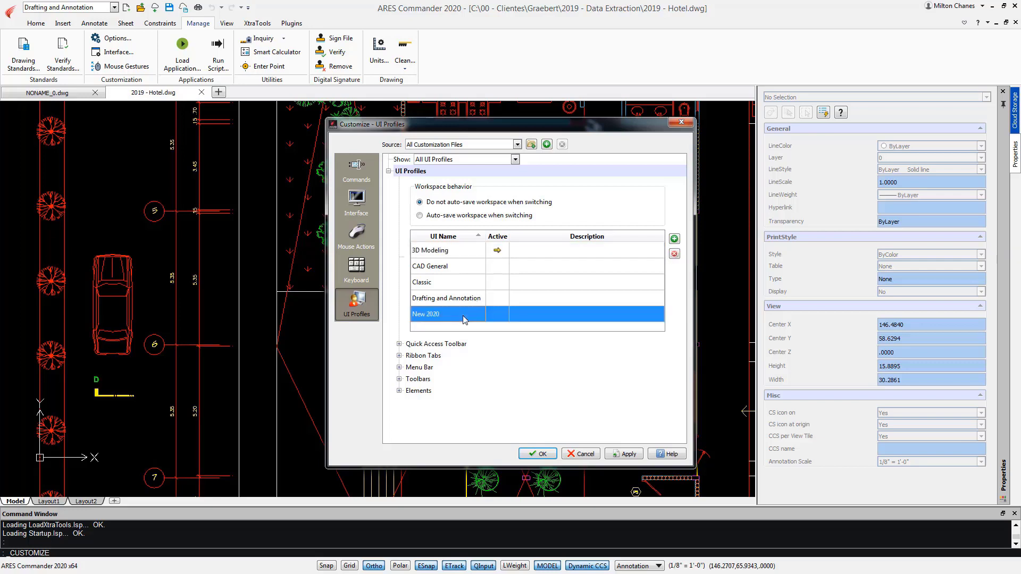
click(674, 254)
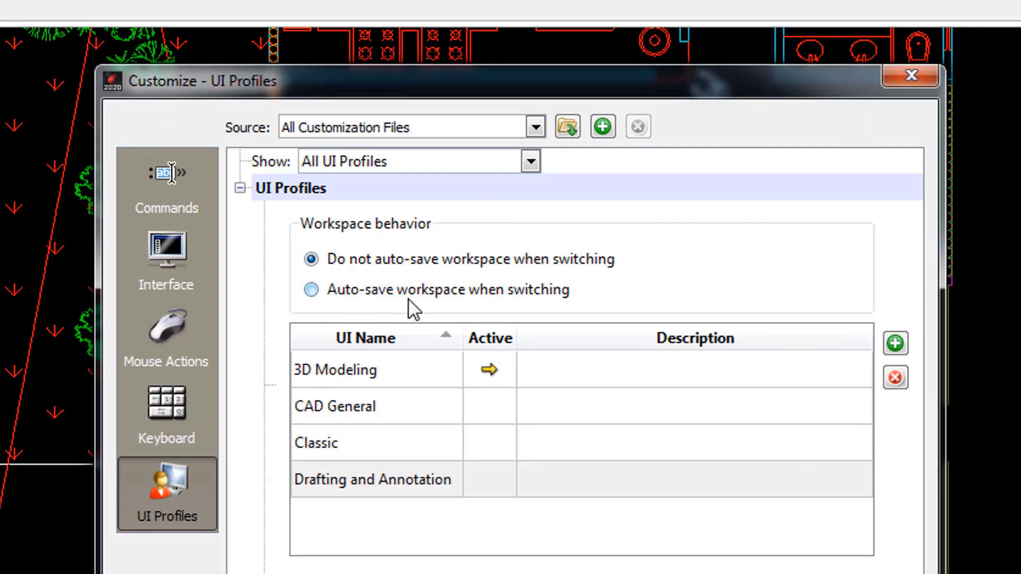
click(348, 296)
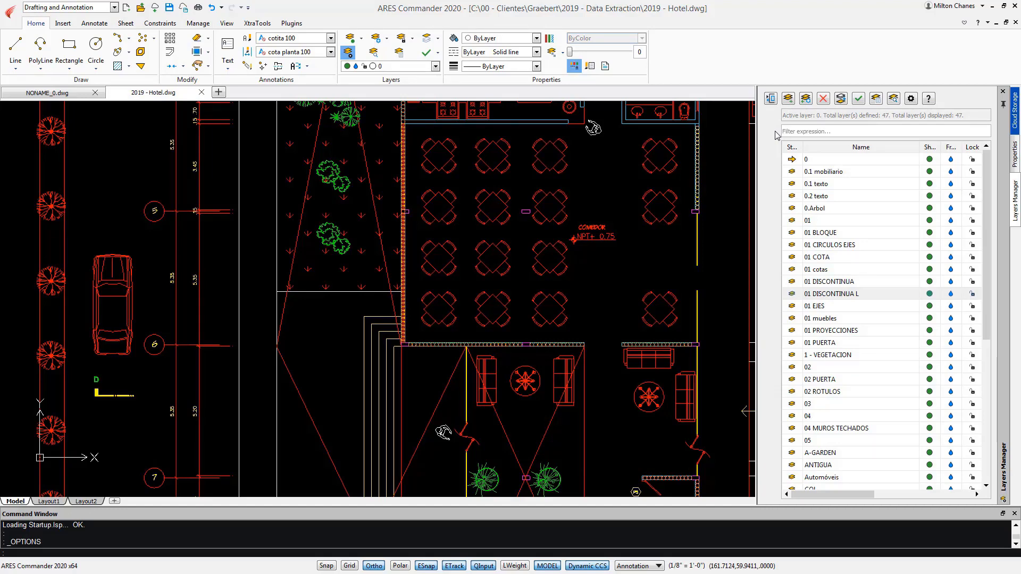
Step: Use Switch UI Style from the ribbon's context menu to return to the dark style
right_click(709, 47)
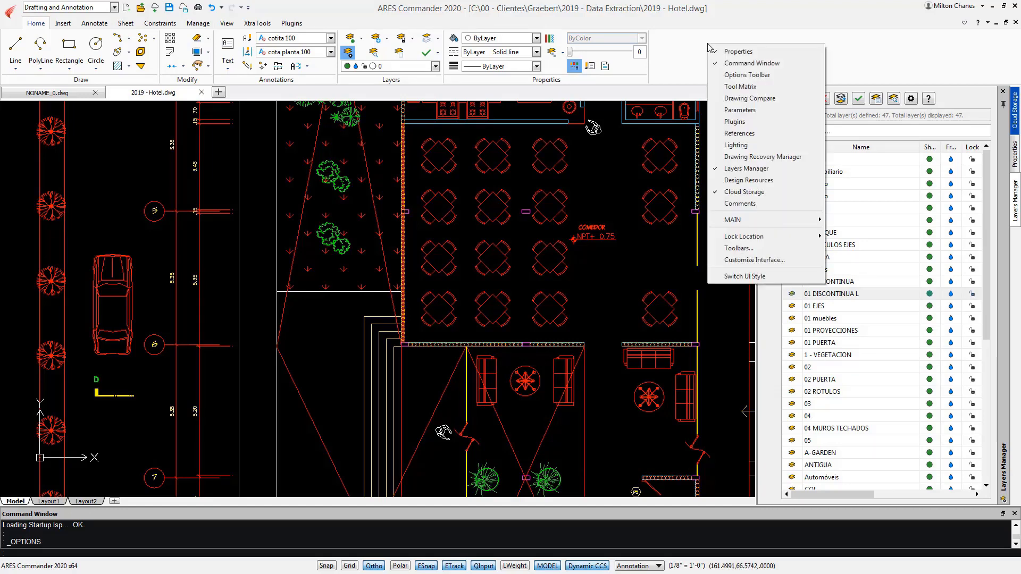
click(740, 277)
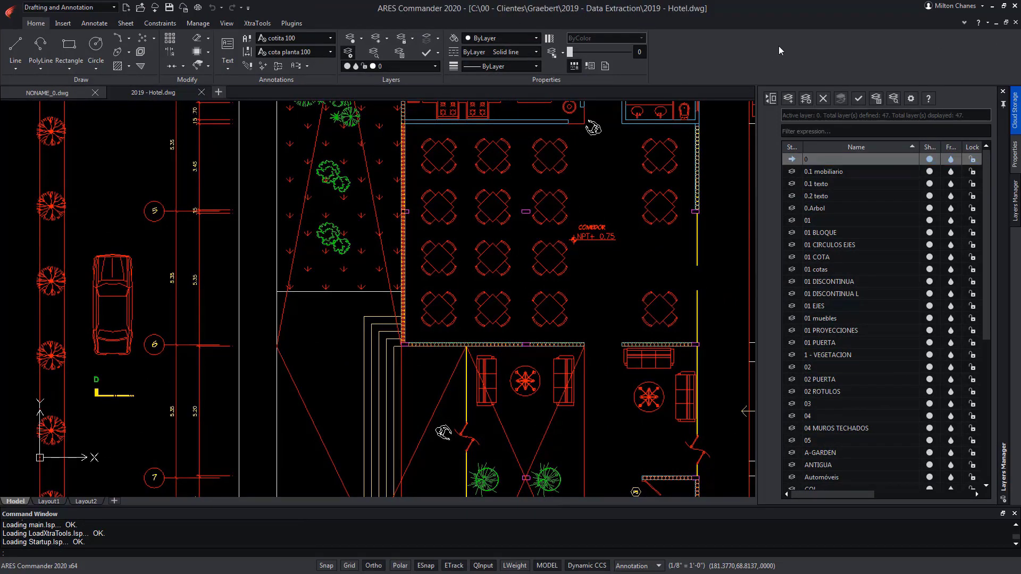
Step: Maximize all Layers Manager columns, then optimize all column widths
right_click(894, 147)
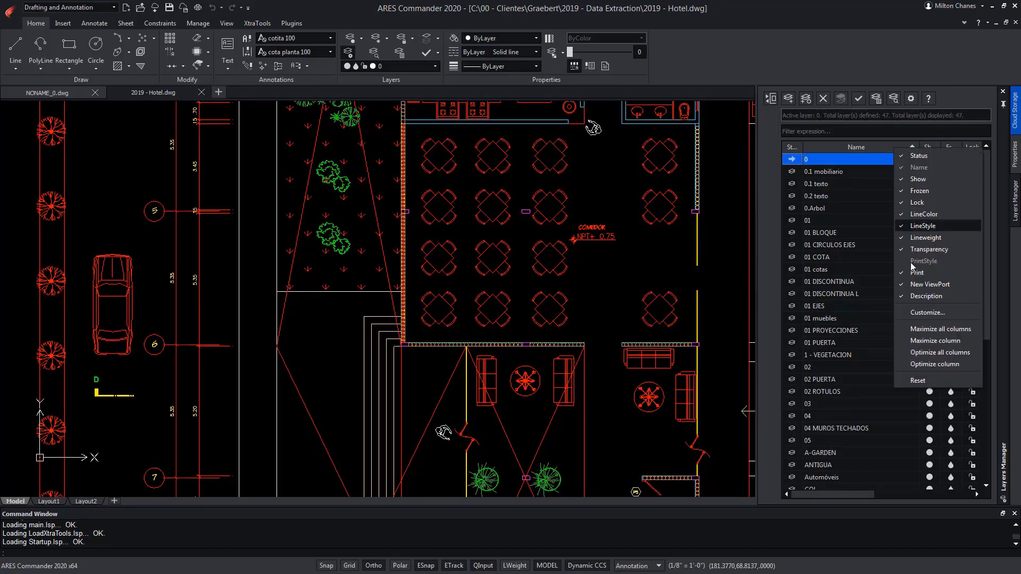
click(943, 330)
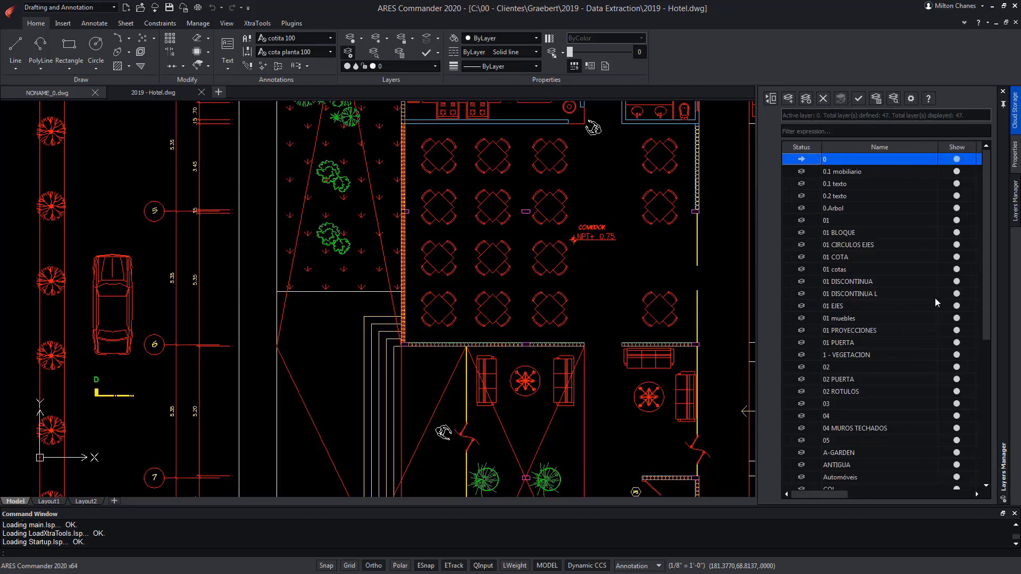
right_click(904, 148)
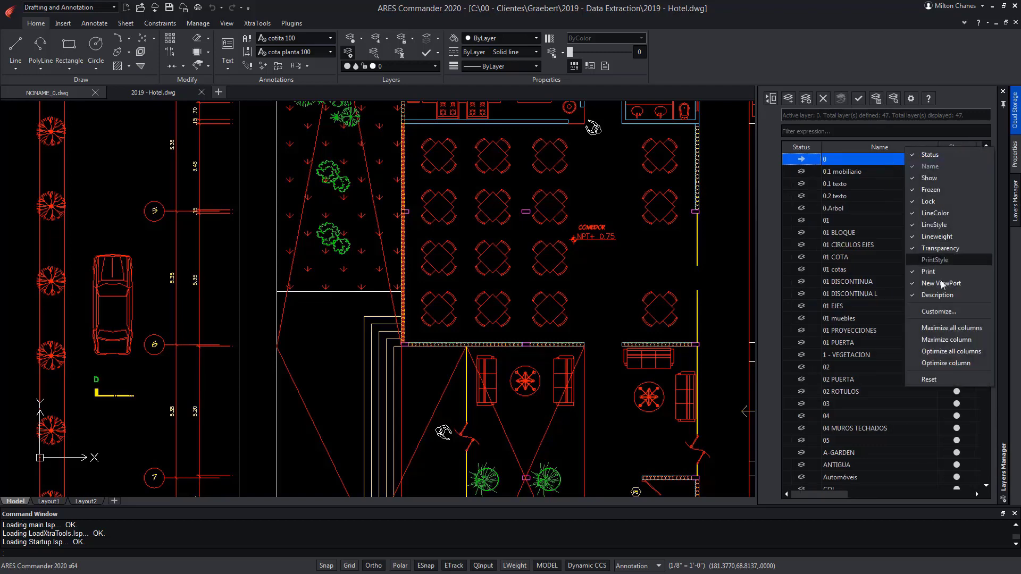
click(958, 354)
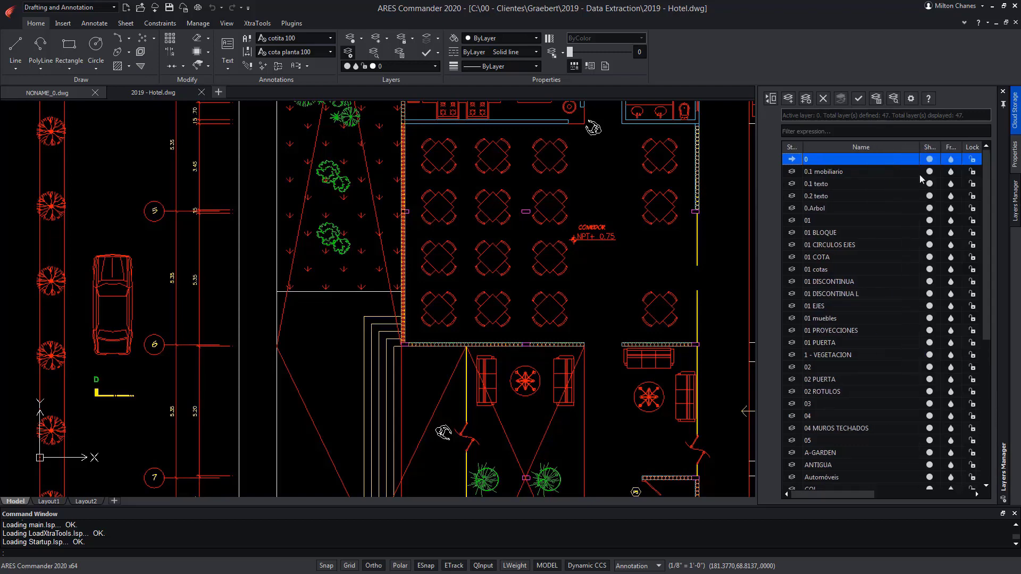
Step: Narrow the Name column, then maximize it to fill the panel
drag(922, 148, 830, 153)
right_click(813, 148)
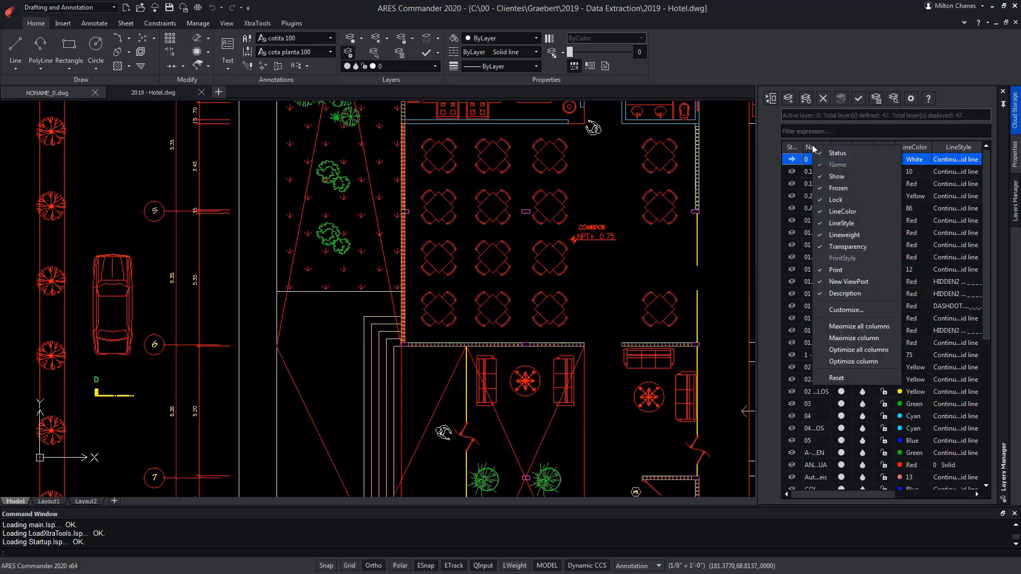
click(862, 336)
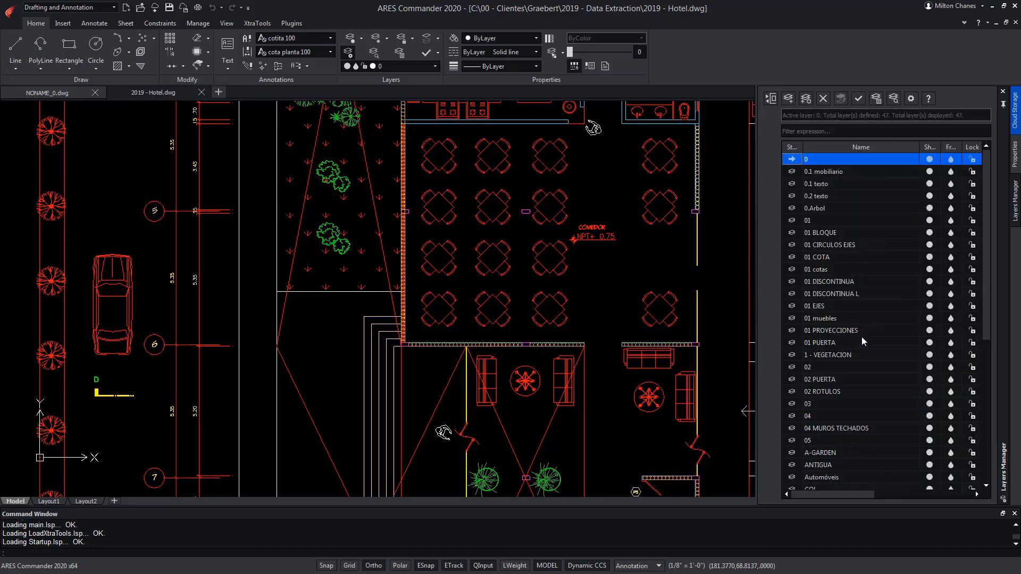